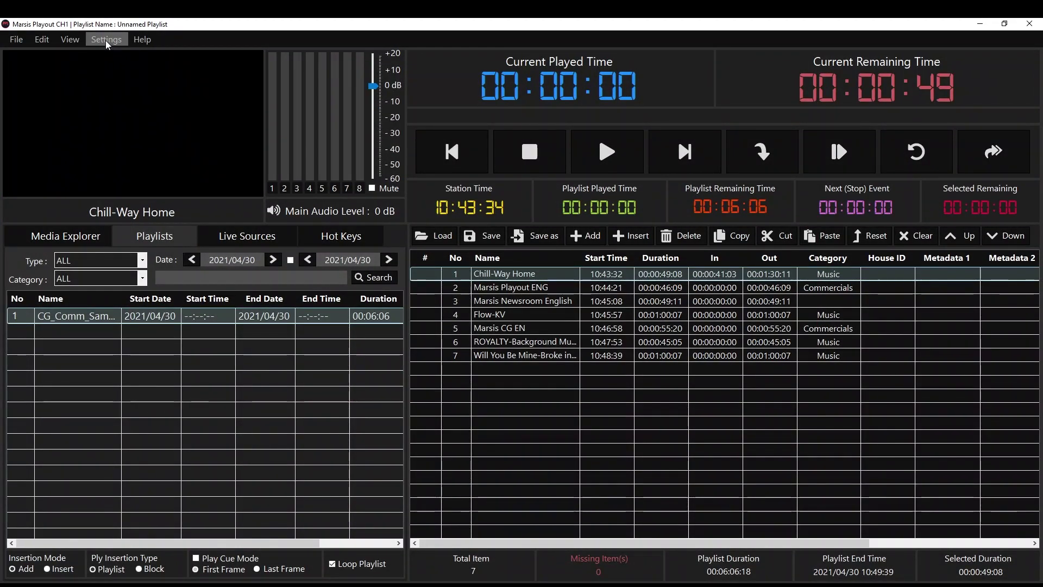
- Open the CG presets settings page and select CG_CH1 (192.168.1.57) as the CG channel
click(106, 40)
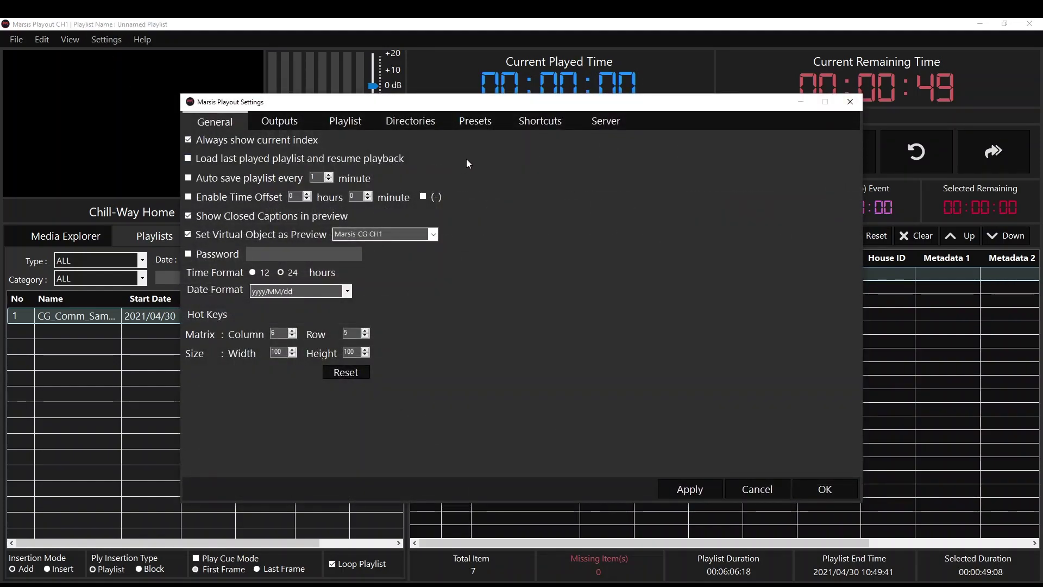
click(470, 124)
click(282, 142)
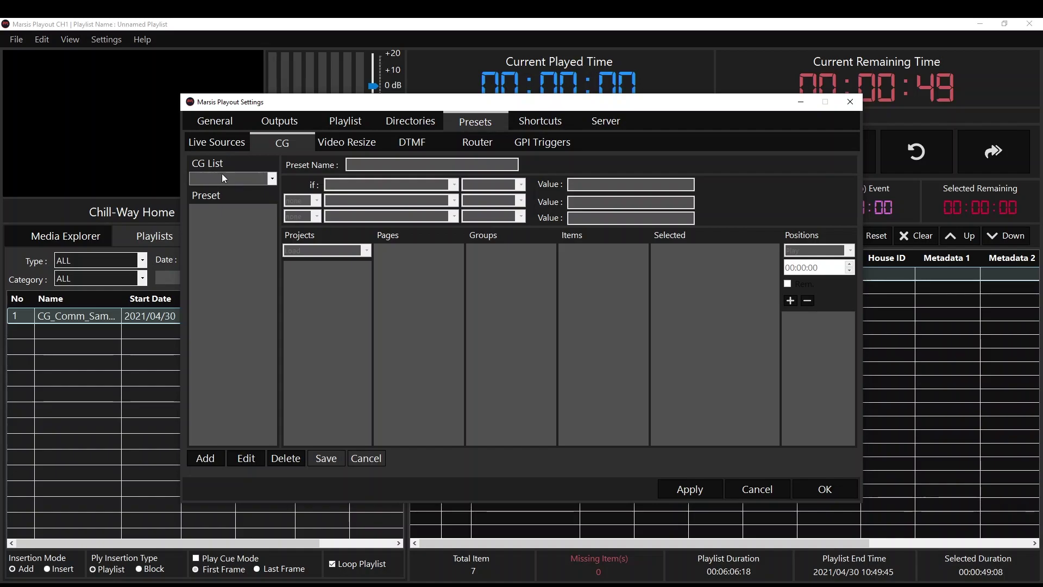
click(273, 179)
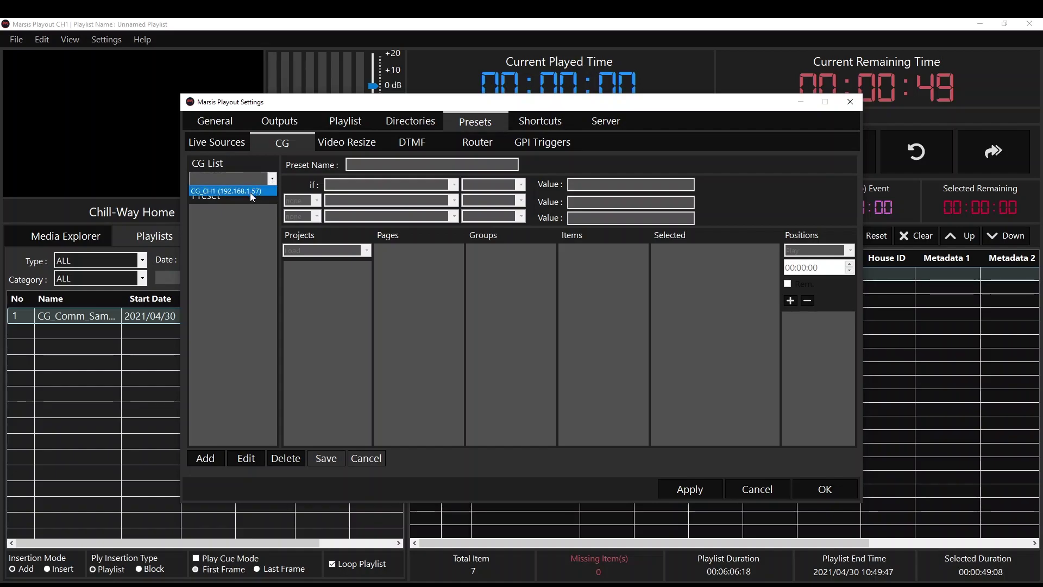
click(250, 193)
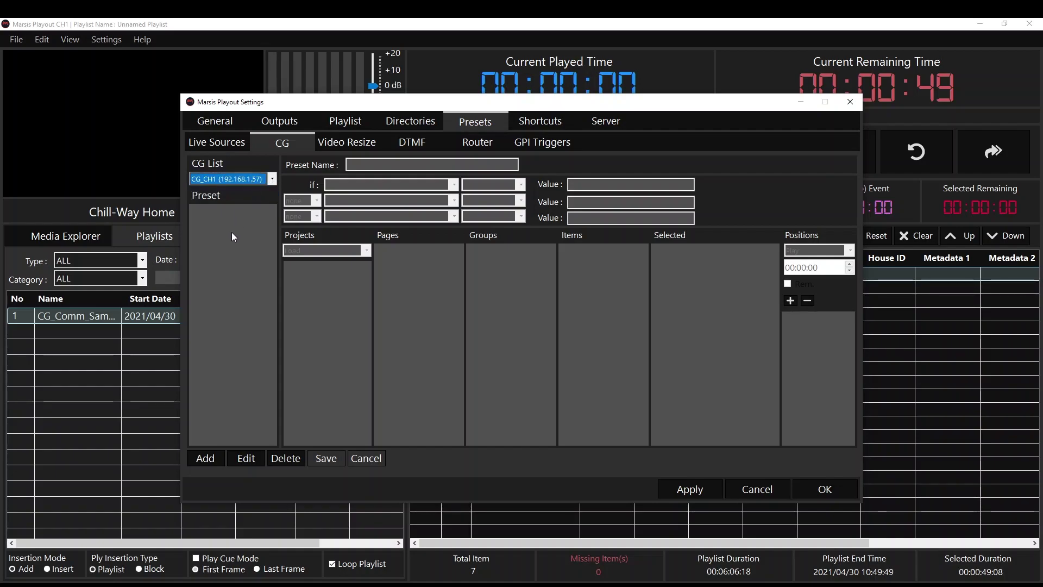
- Add a preset named Music_Logo_ON with the condition Category Contains Music
click(205, 459)
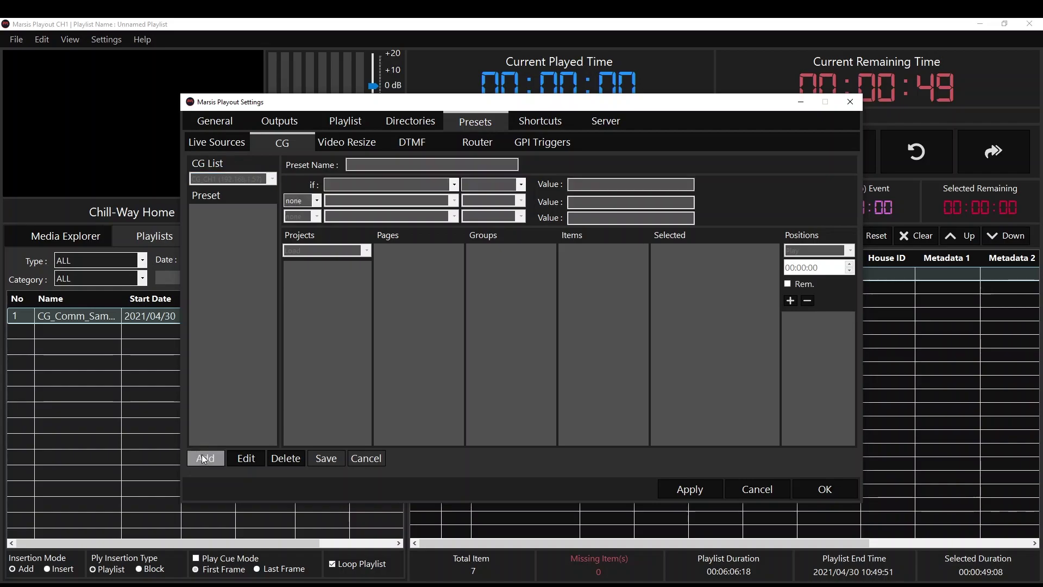
click(352, 167)
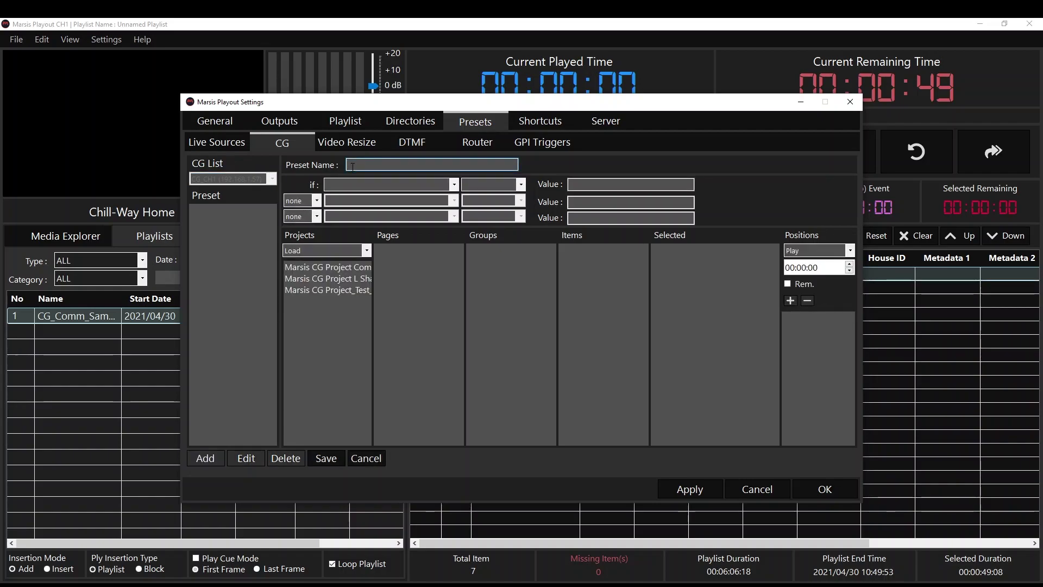
text(Music_Logo_ON)
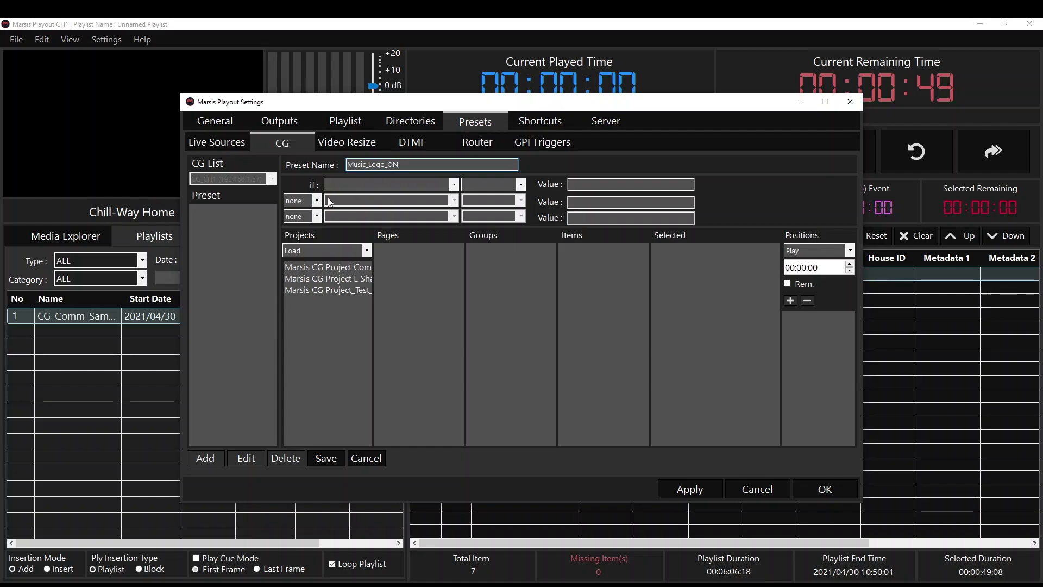
click(335, 186)
click(341, 262)
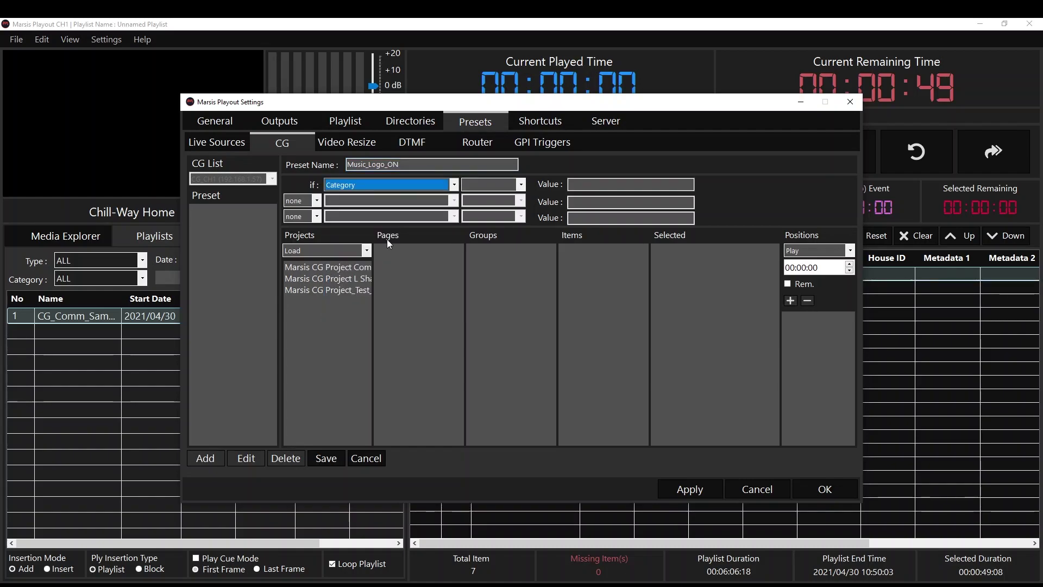
click(476, 185)
click(482, 195)
click(573, 184)
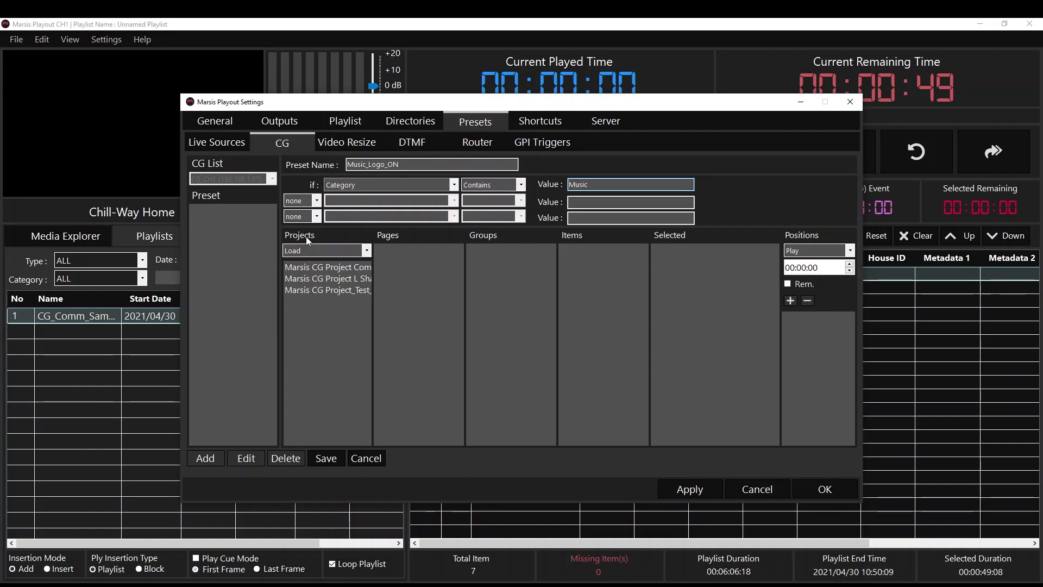
- Attach the Page1 Logo item with a Play action at 00:00:00 and save the preset
click(319, 270)
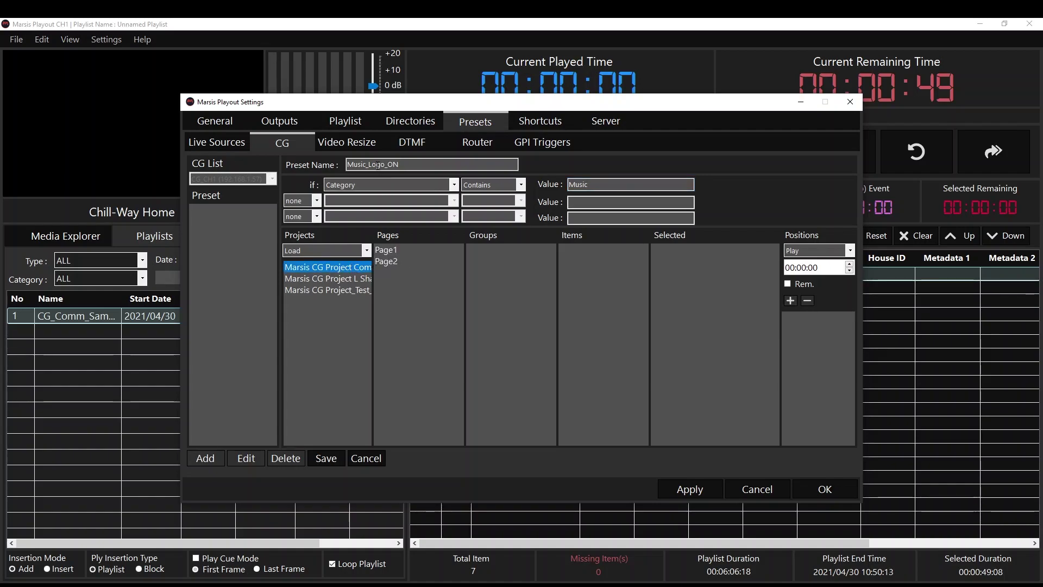
click(386, 250)
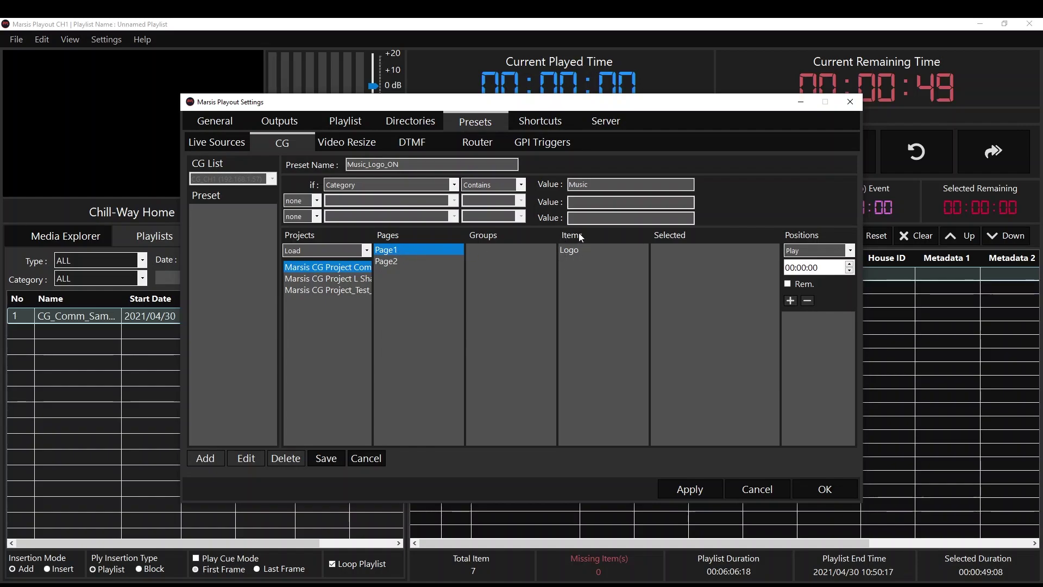
double_click(578, 250)
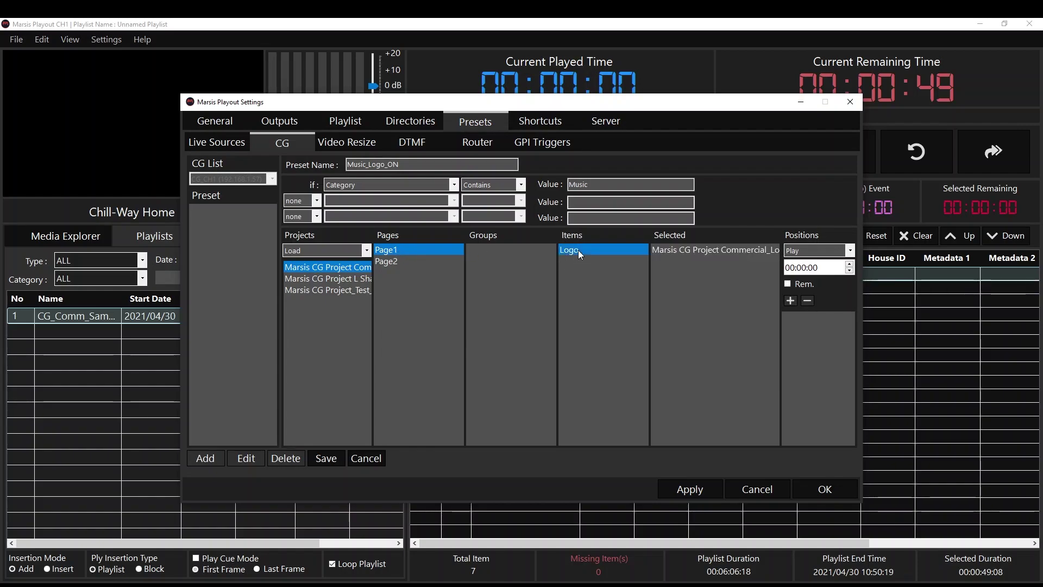
click(715, 251)
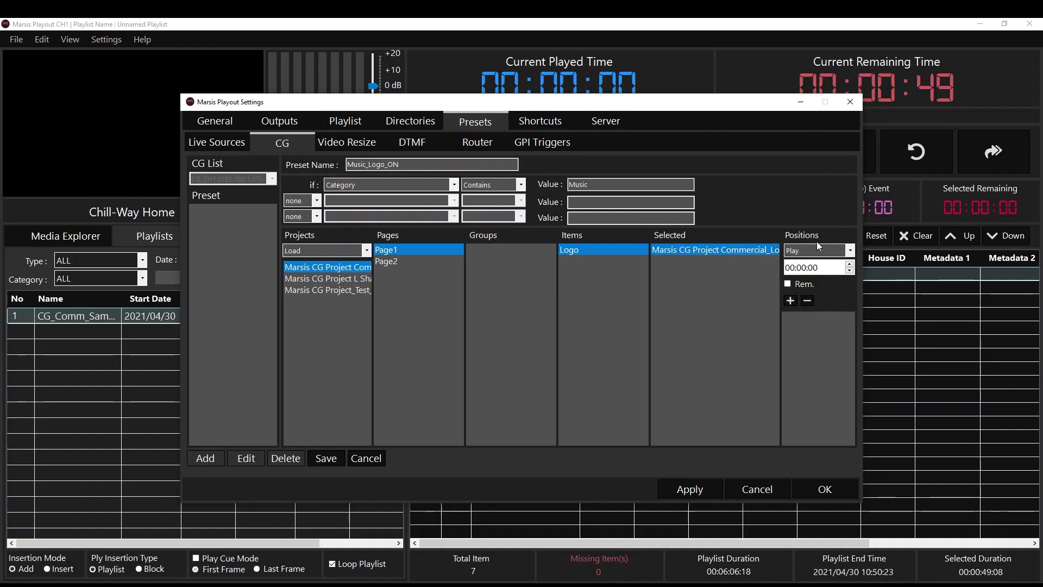
click(791, 301)
click(329, 453)
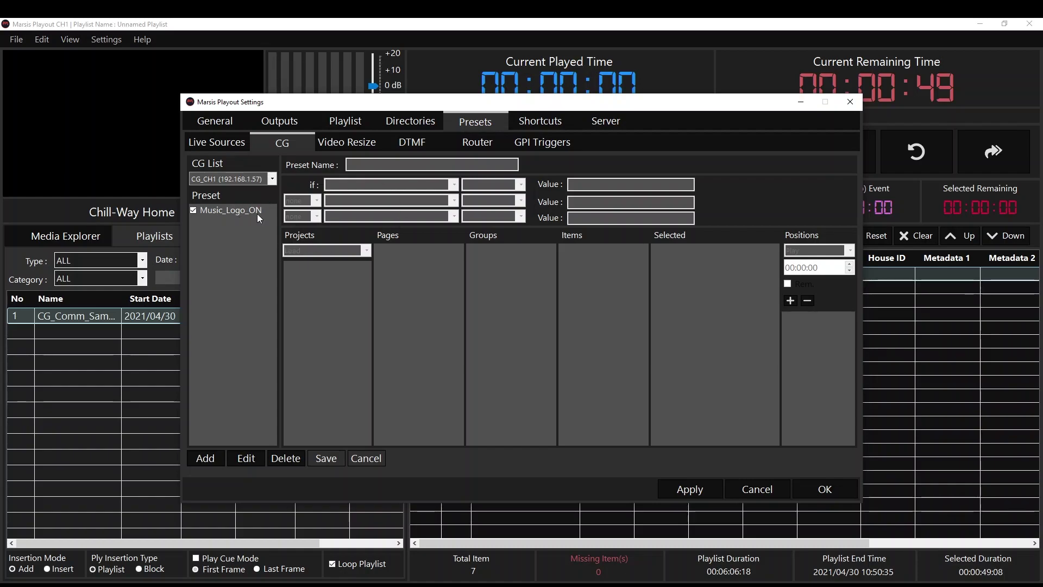
- Add a preset named Music_Logo_OFF with the condition Category Doesn't contain Music
click(207, 458)
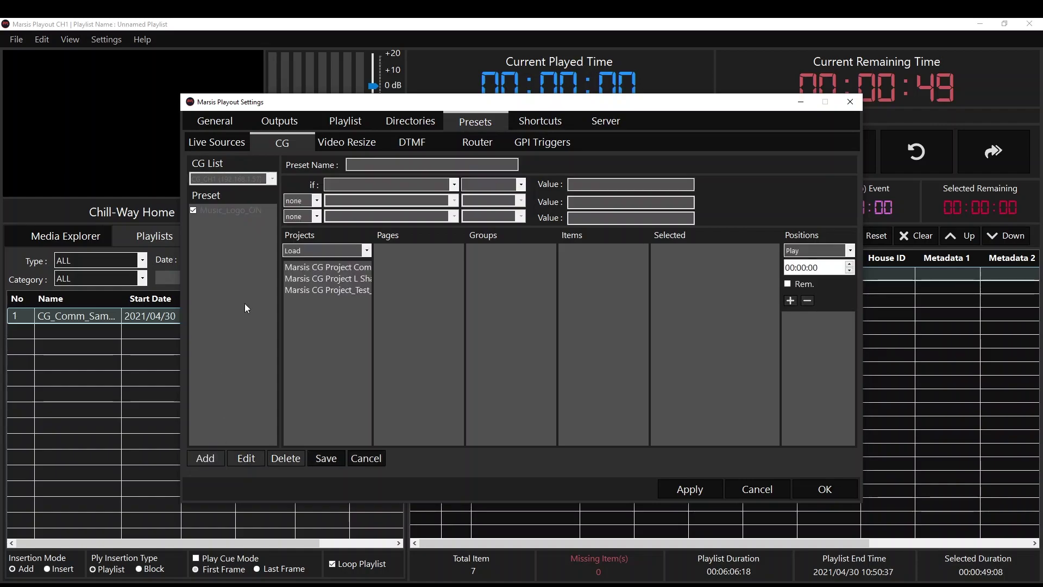
click(352, 165)
text(M)
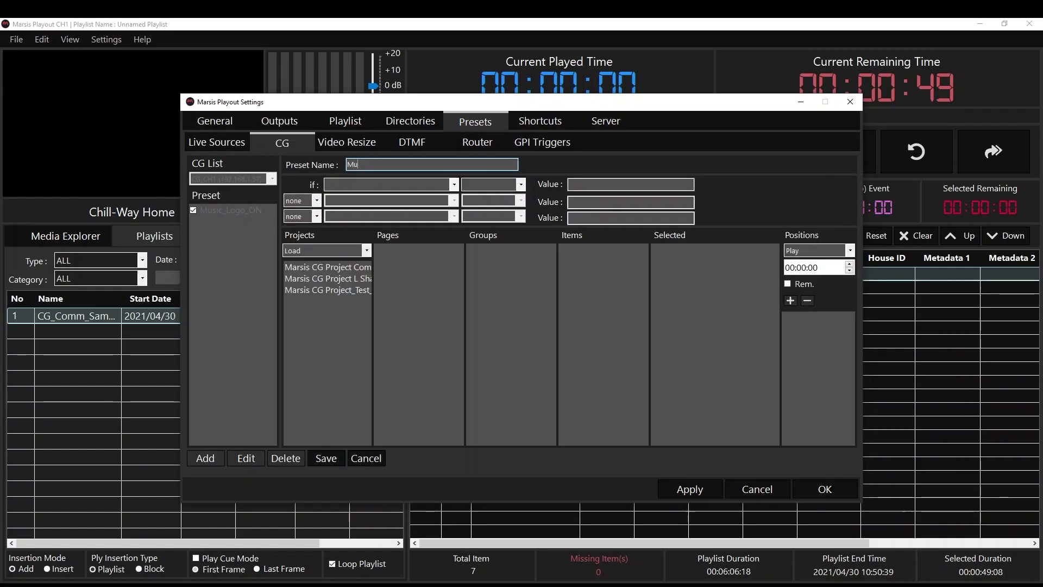
text(usic_Logo_OFF)
click(343, 184)
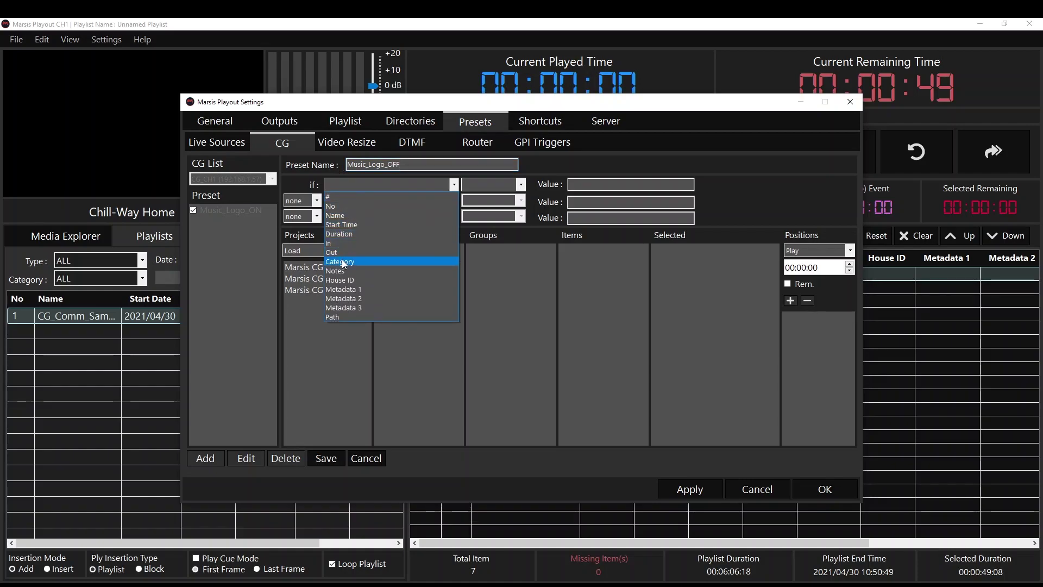
click(344, 205)
click(474, 184)
click(489, 217)
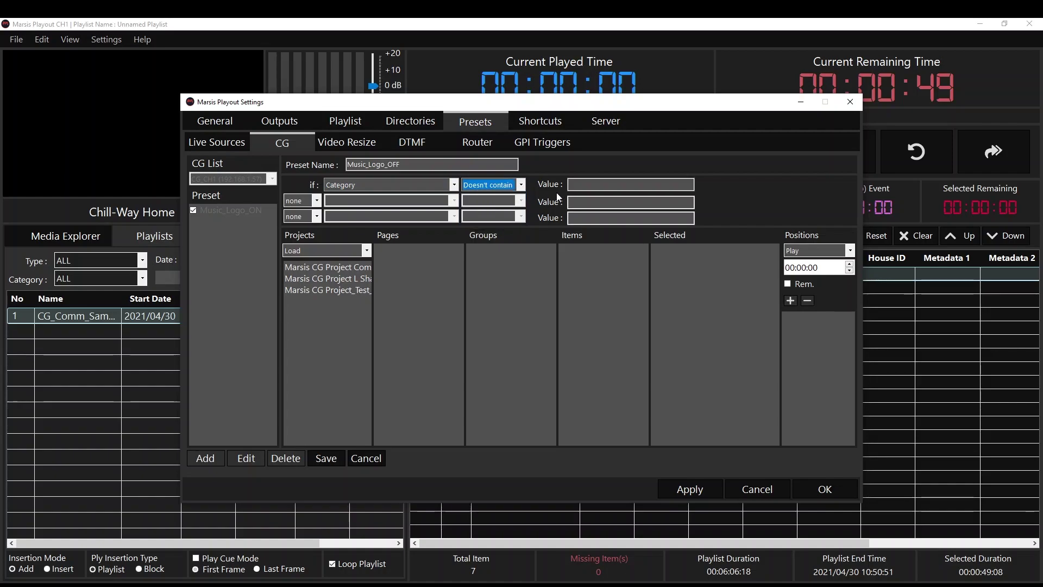
click(586, 185)
text(Music)
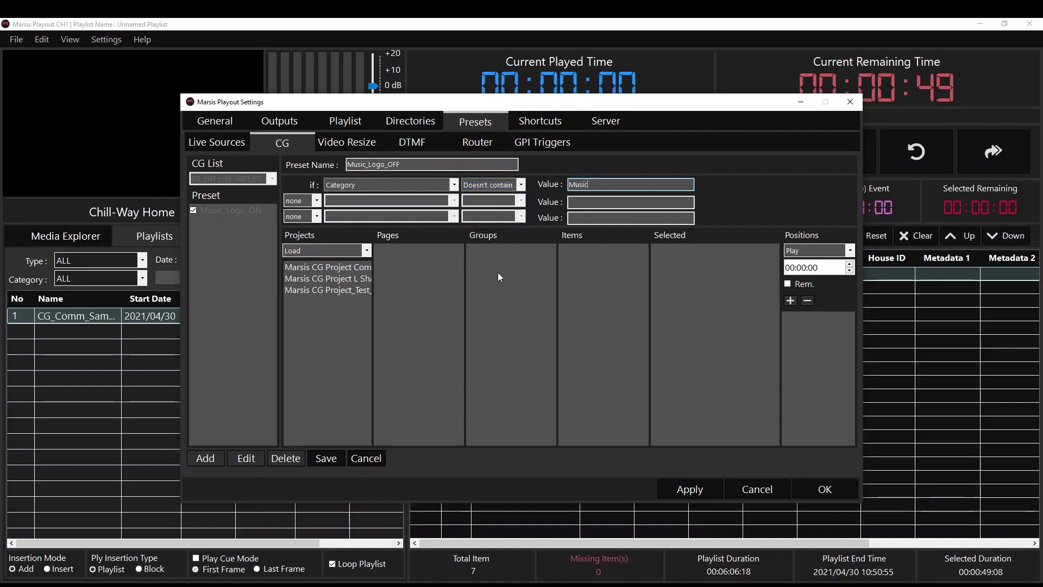
- Attach the Page1 Logo item with a Stop action at 00:00:00 and save the preset
click(350, 268)
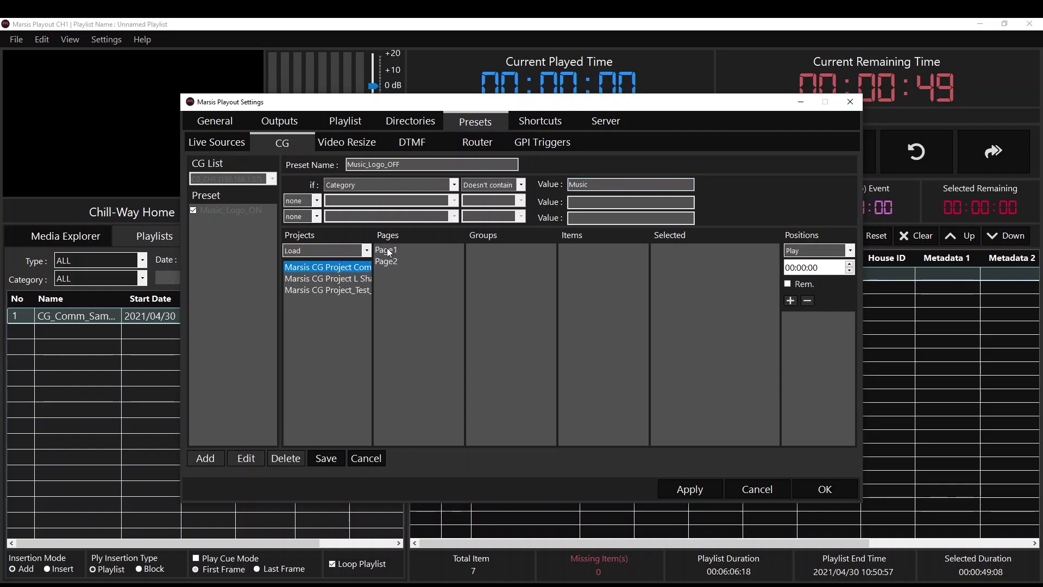
click(391, 251)
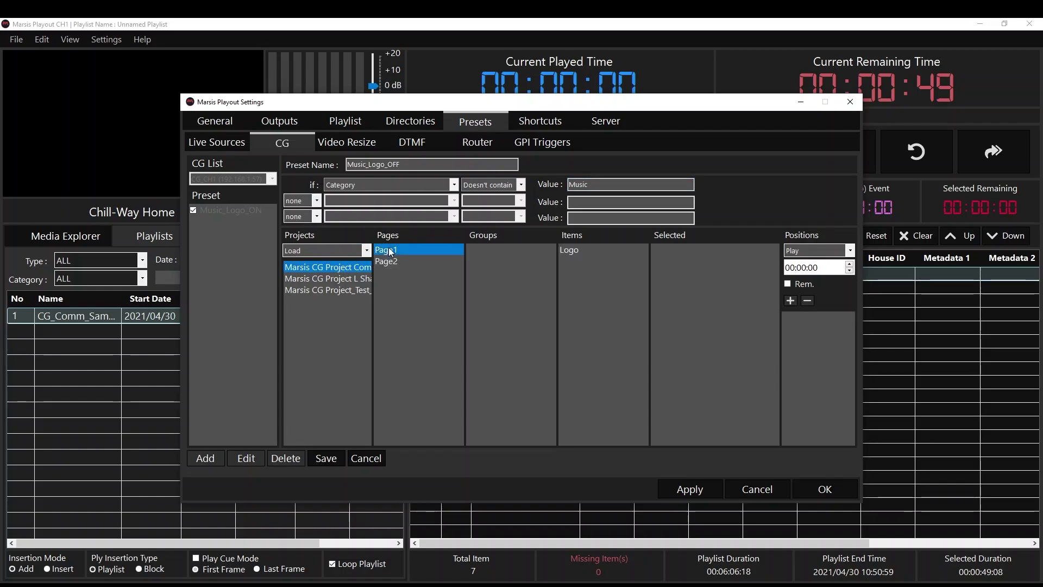
double_click(576, 247)
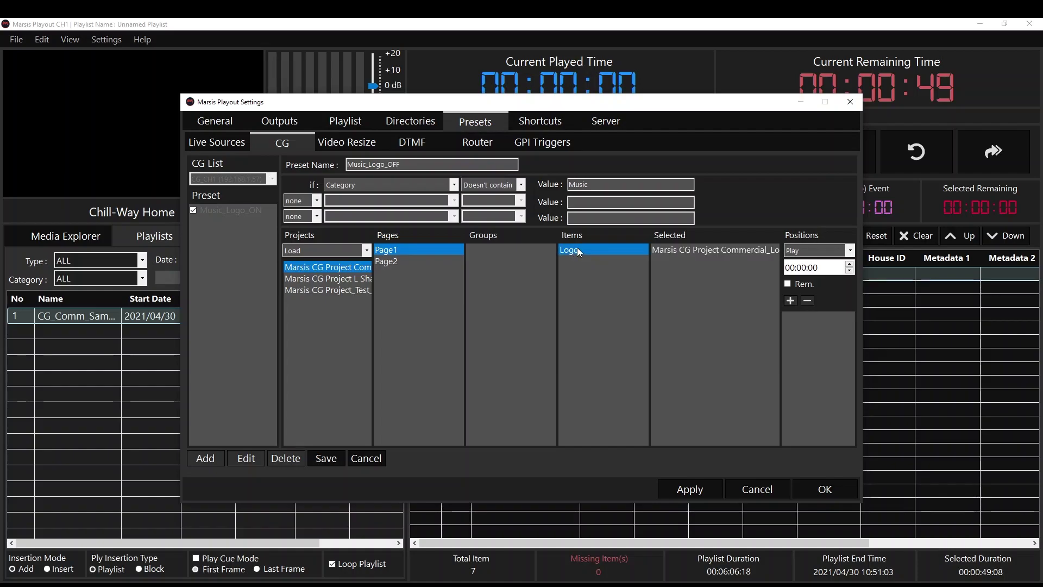
click(686, 248)
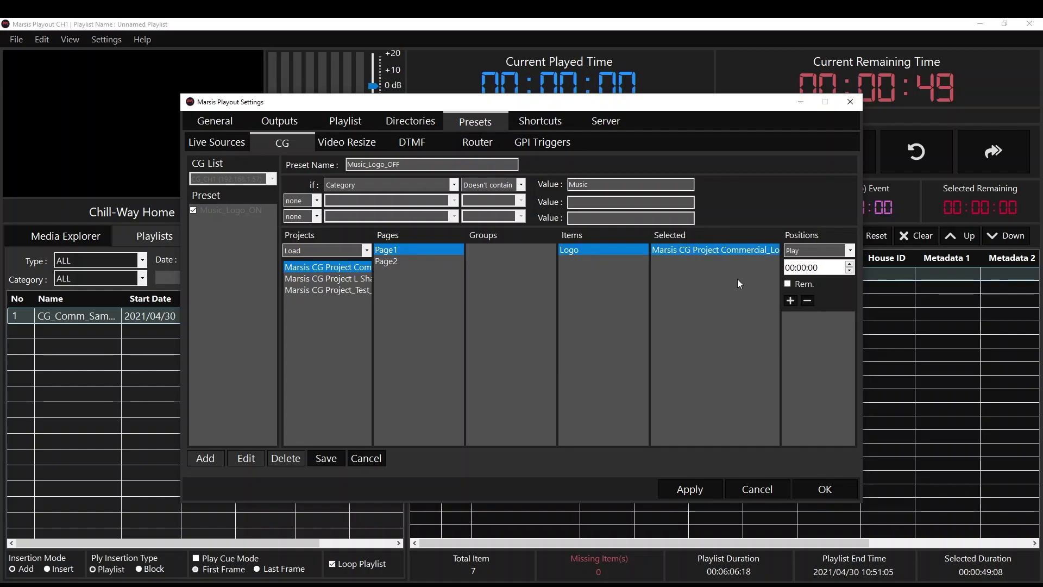
click(849, 251)
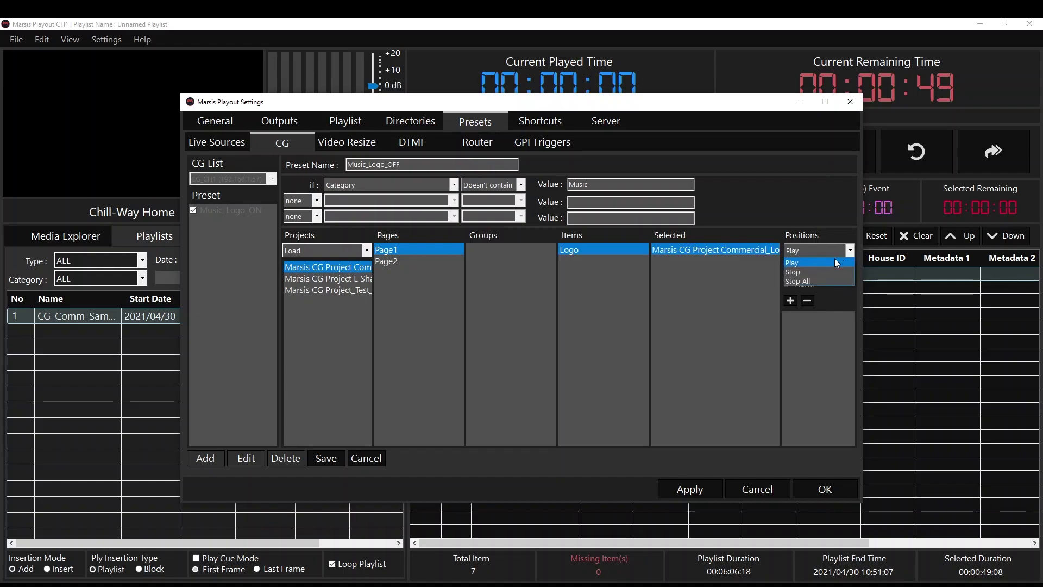
click(797, 272)
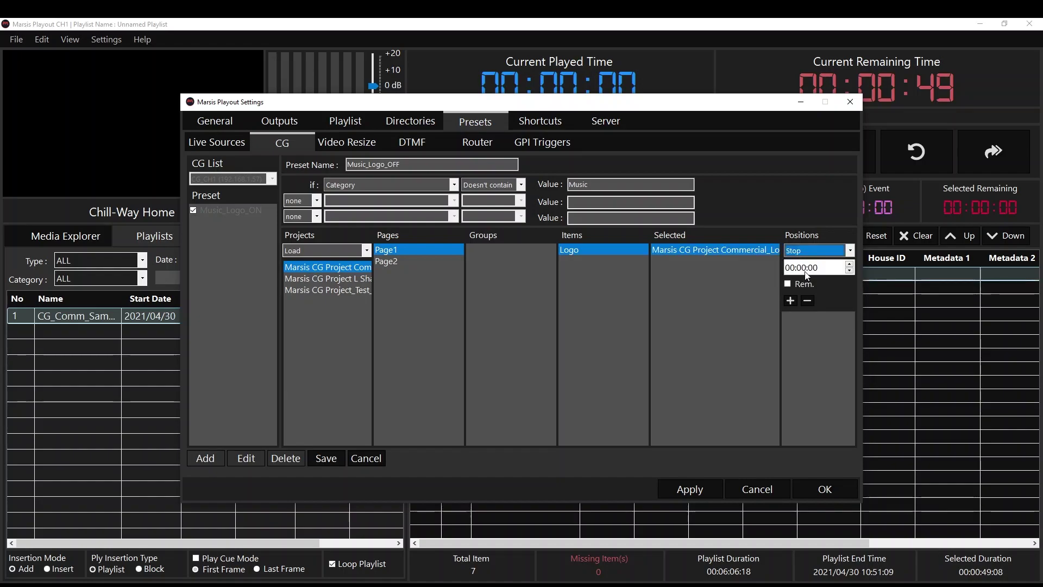
click(790, 301)
click(318, 459)
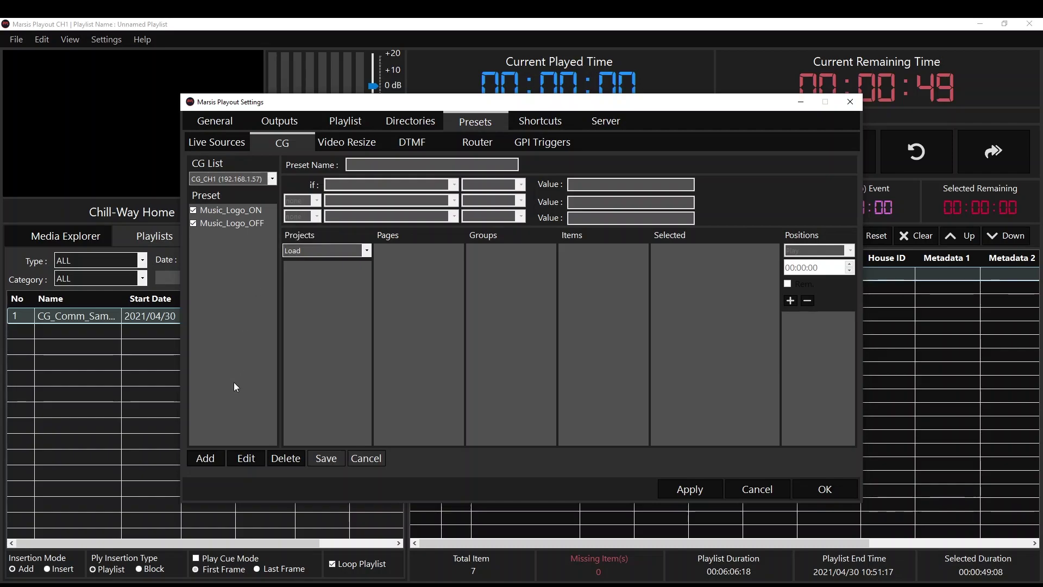
click(209, 459)
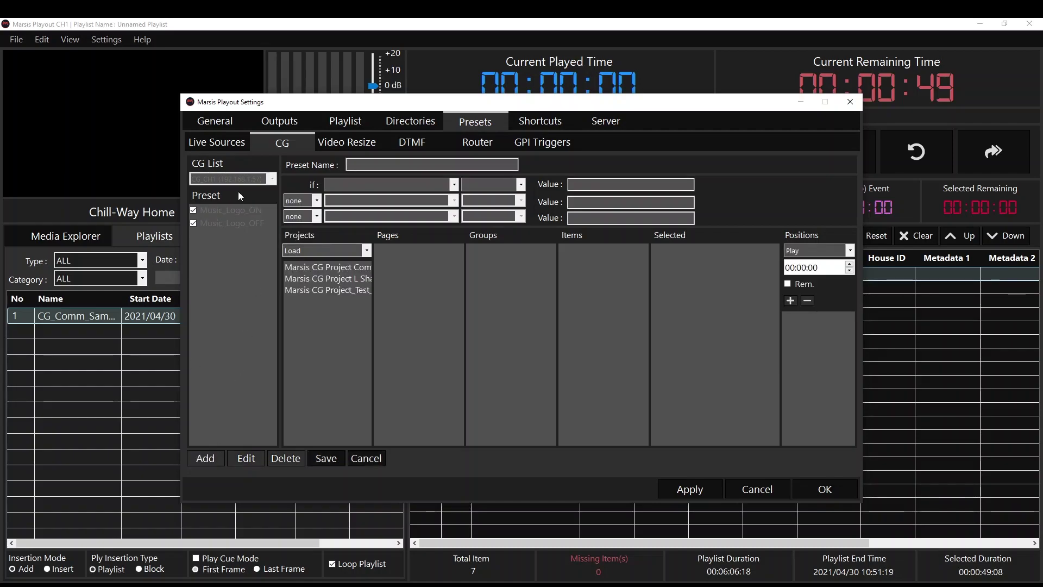
- Name the new preset Comm_Logo_ON with the condition Category Contains Commercials
click(358, 169)
text(C)
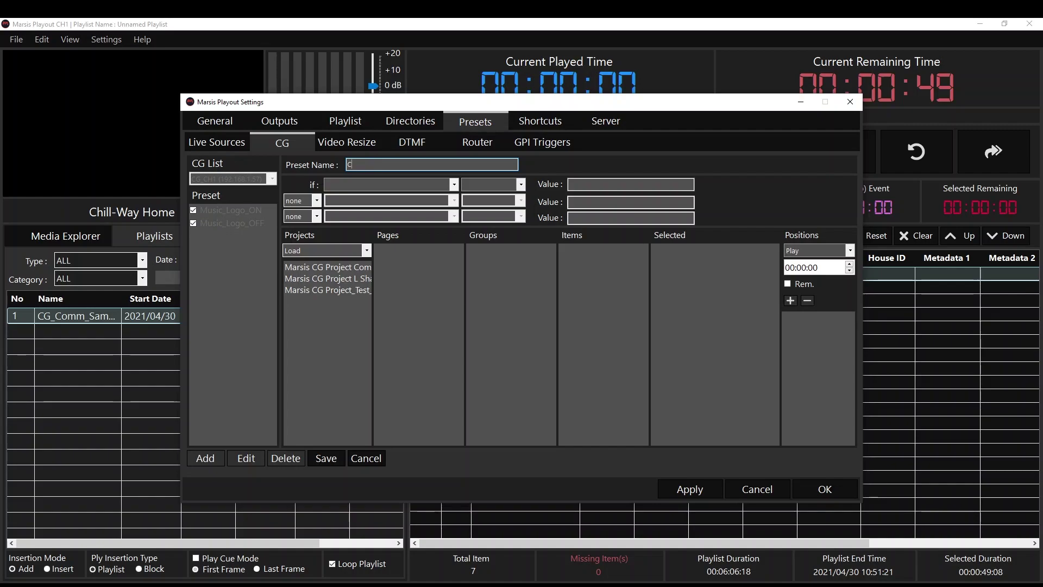
text(omm_L)
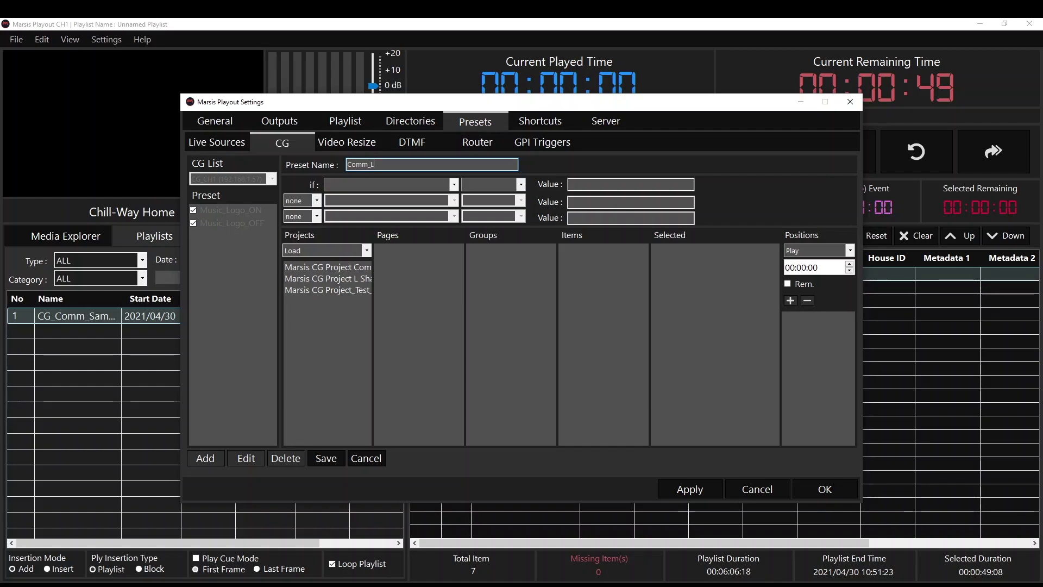
text(ogo_ON)
click(328, 182)
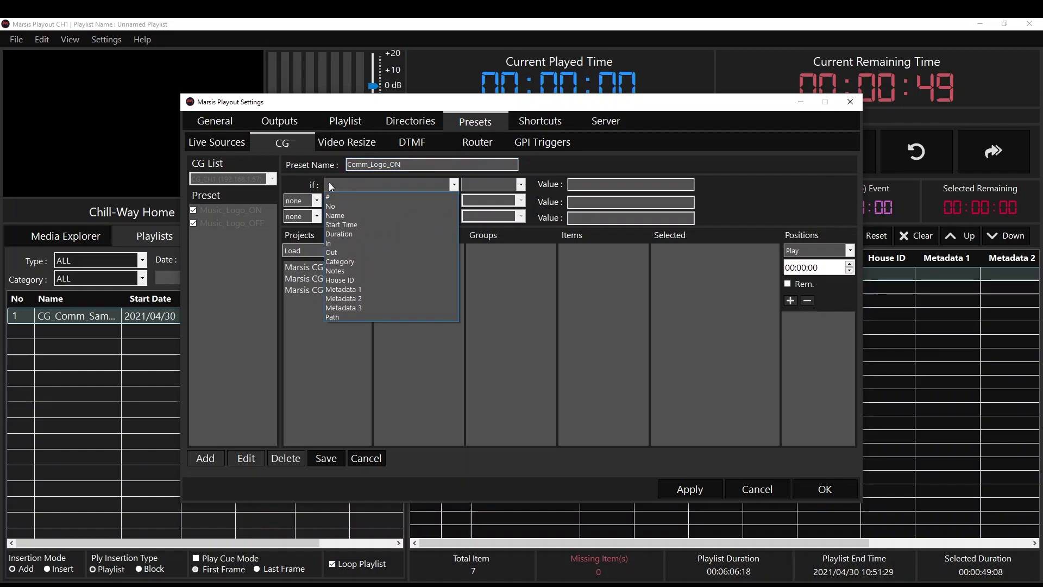
click(351, 259)
click(474, 184)
click(481, 194)
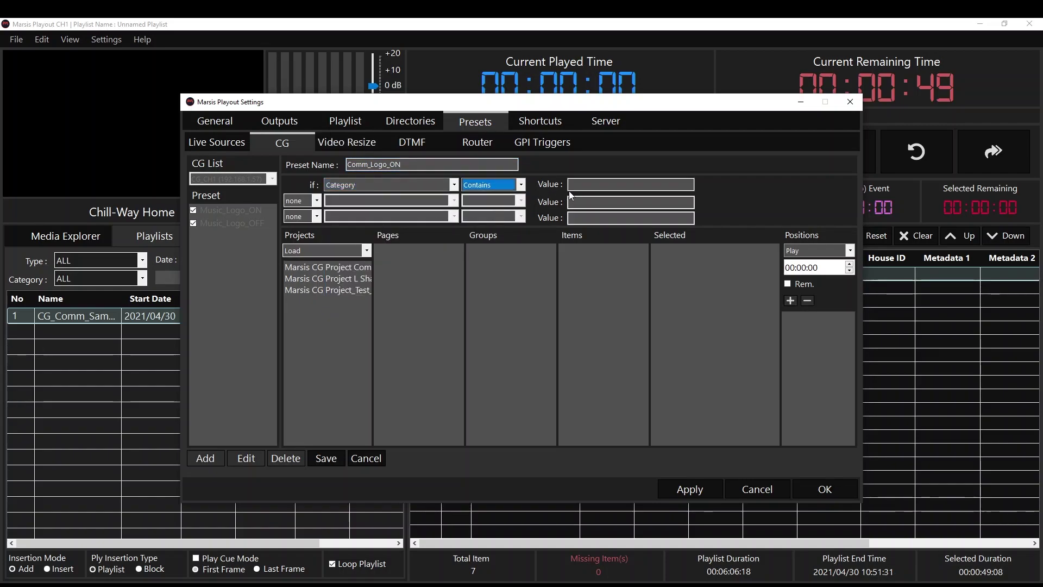
click(575, 185)
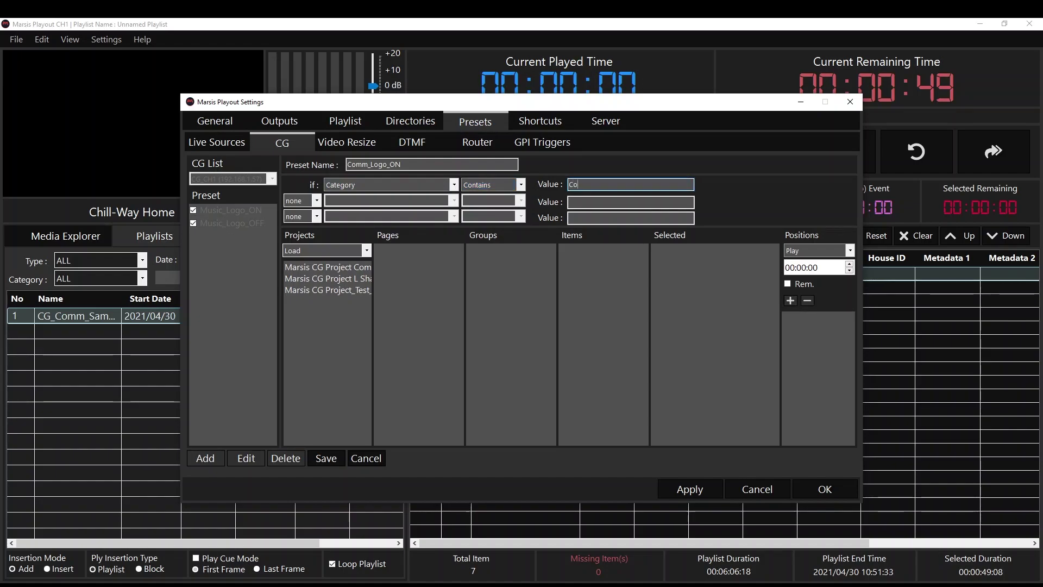
text(Commercials)
- Attach Page2's Logo_Commercial with a Play action at 00:00:00 and save the preset
click(324, 268)
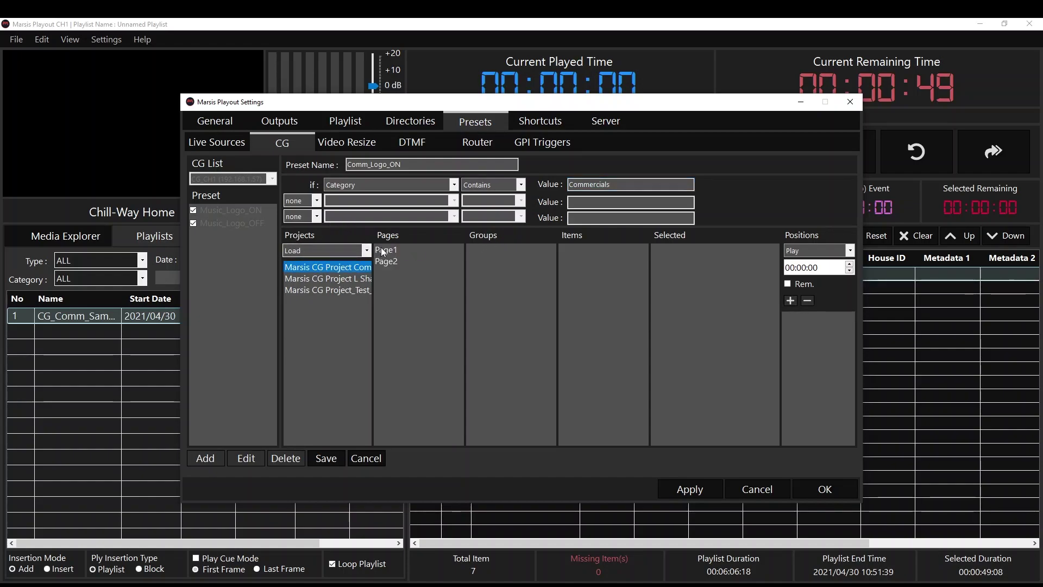
click(385, 262)
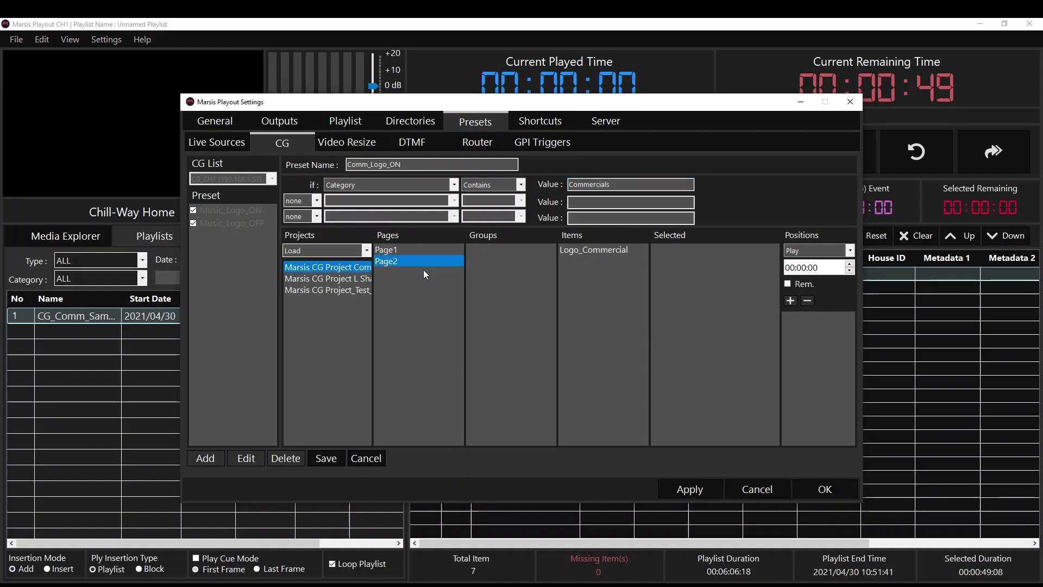
double_click(602, 250)
click(683, 250)
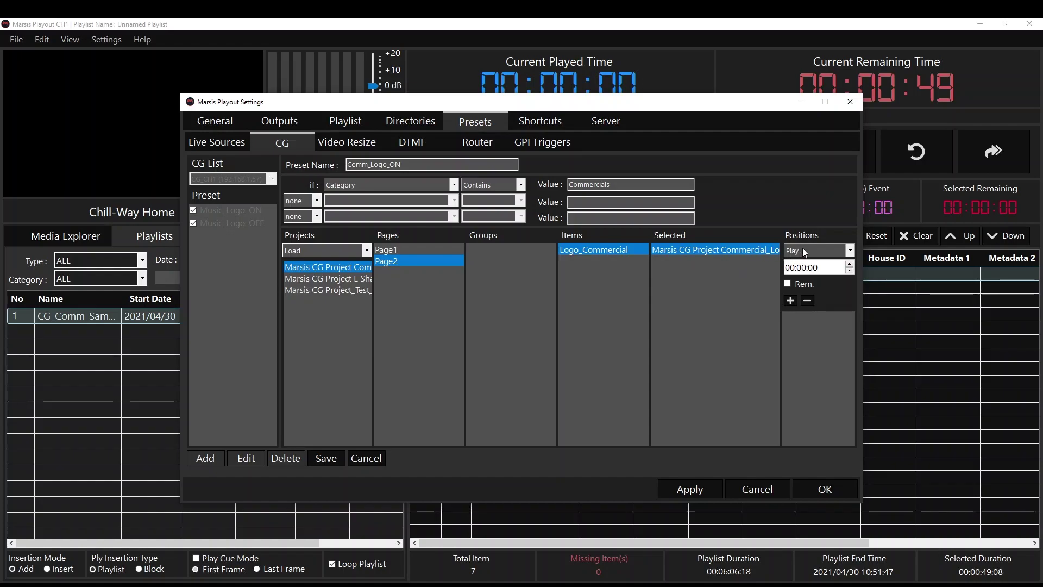
click(791, 300)
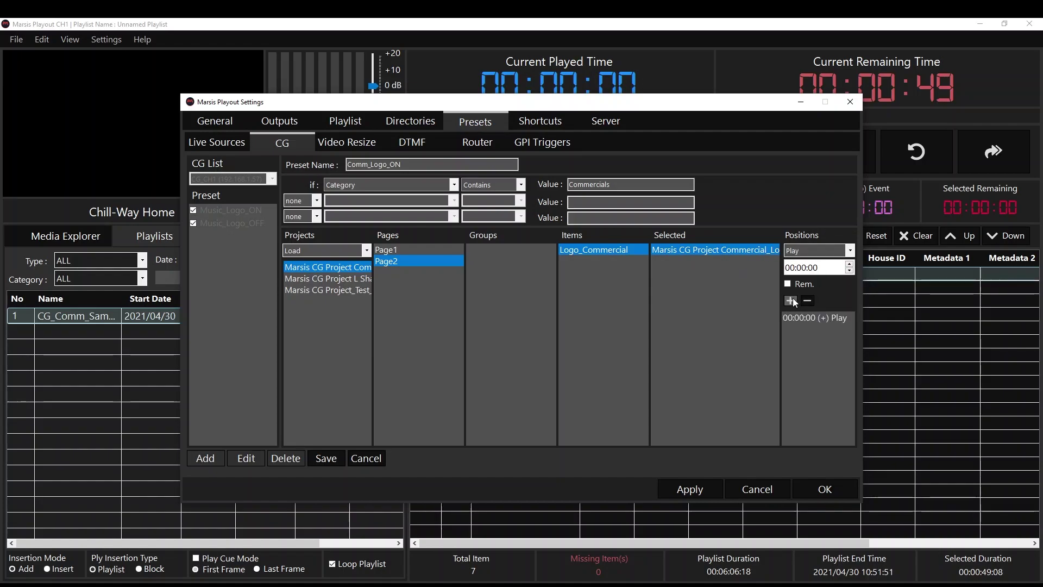
click(325, 456)
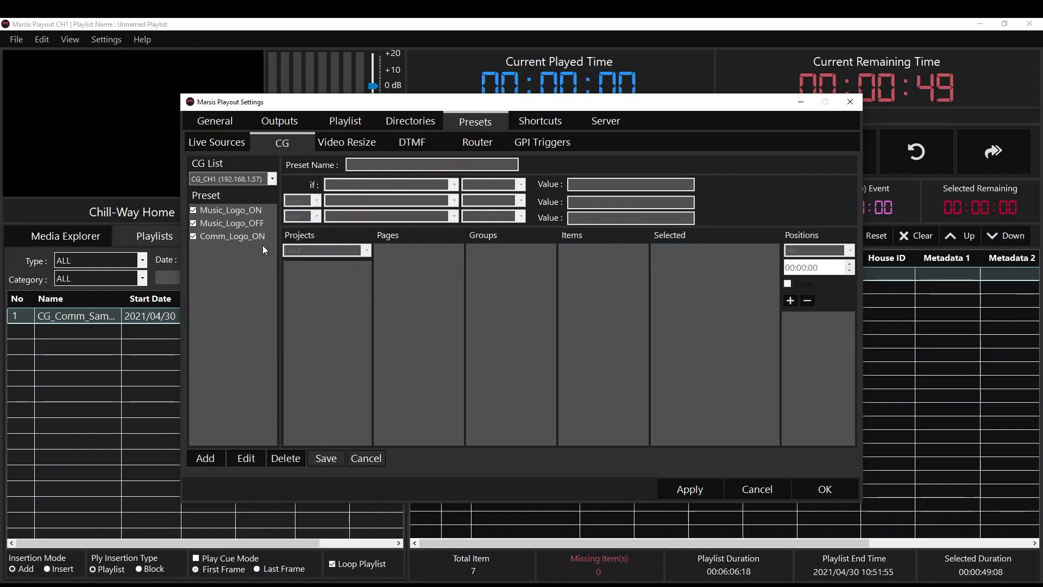
- Add a preset named Comm_Logo_OFF with the condition Category Doesn't contain Commercials
click(206, 458)
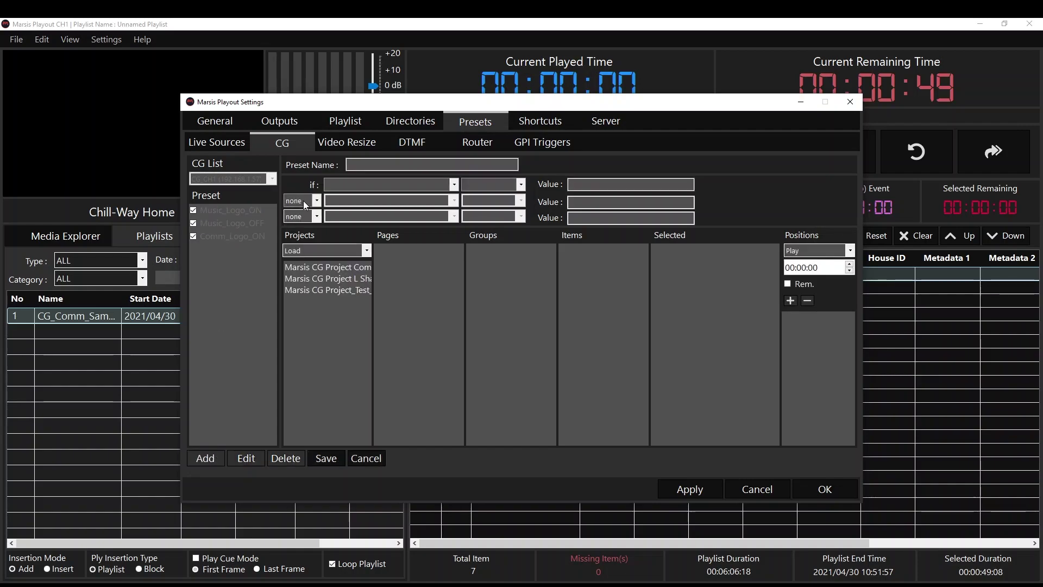
click(380, 164)
text(C)
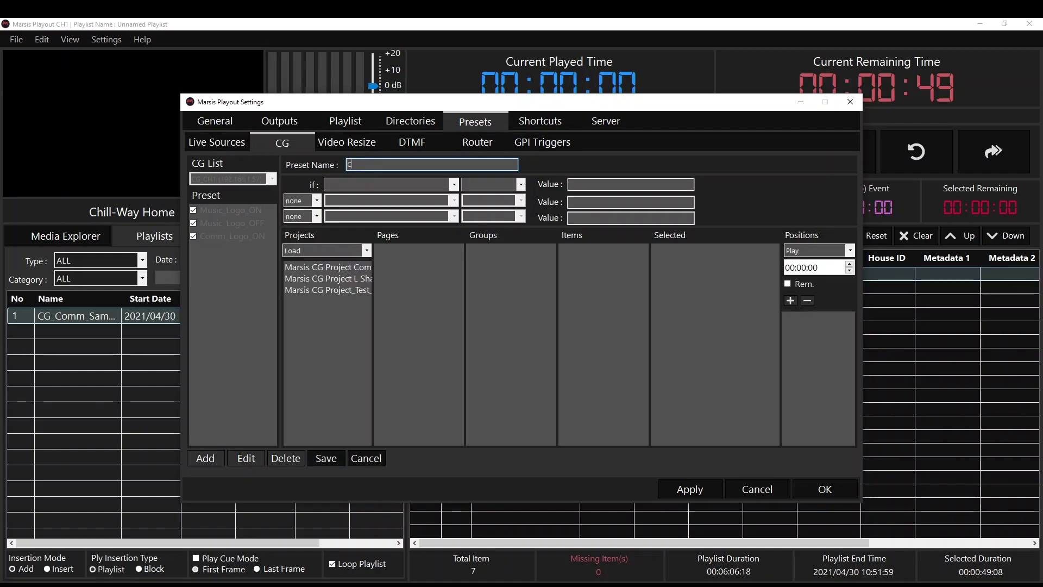
text(omm_Logo_OFF)
click(341, 185)
click(343, 261)
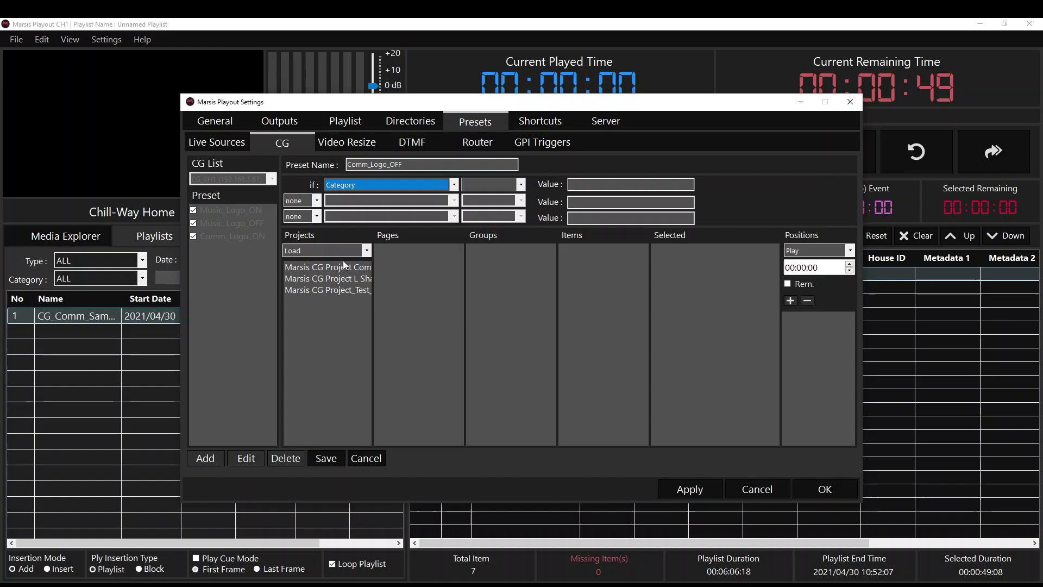
click(481, 186)
click(494, 207)
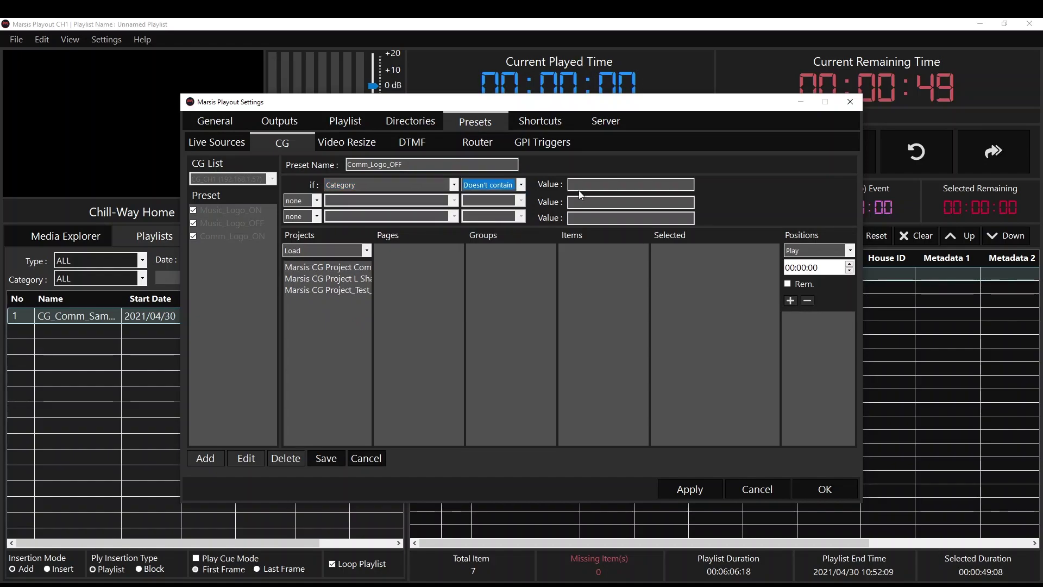
click(585, 186)
text(Co)
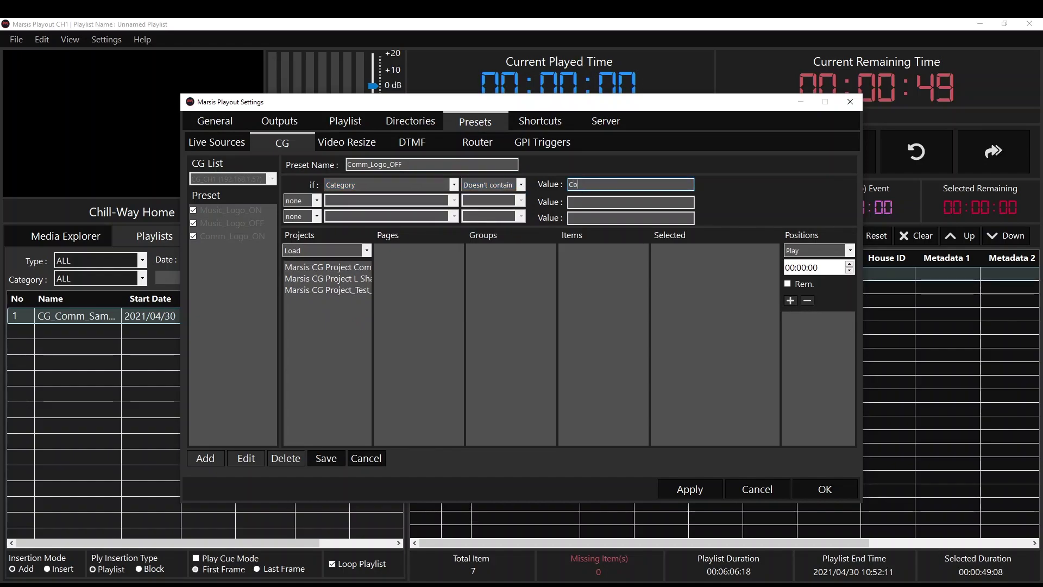
text(mmercials)
- Attach Page2's Logo_Commercial with a Stop action at 00:00:00 and save the preset
click(330, 266)
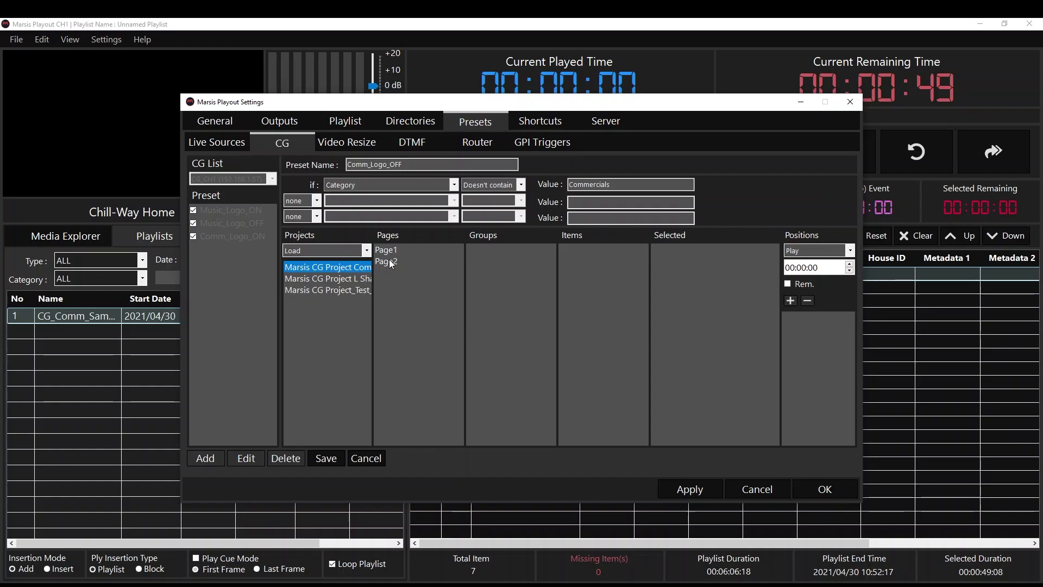
click(390, 263)
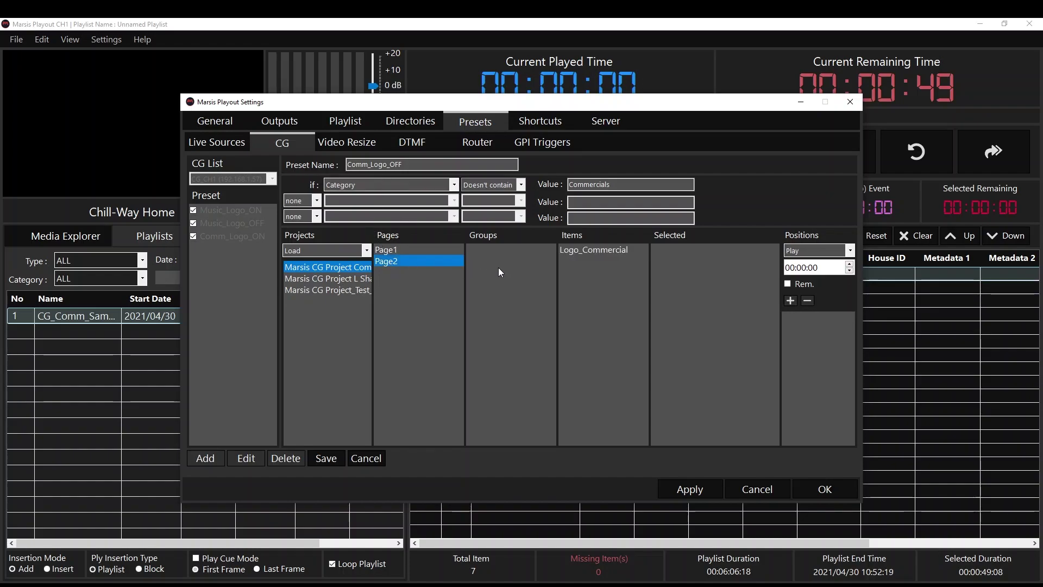
double_click(581, 252)
click(674, 251)
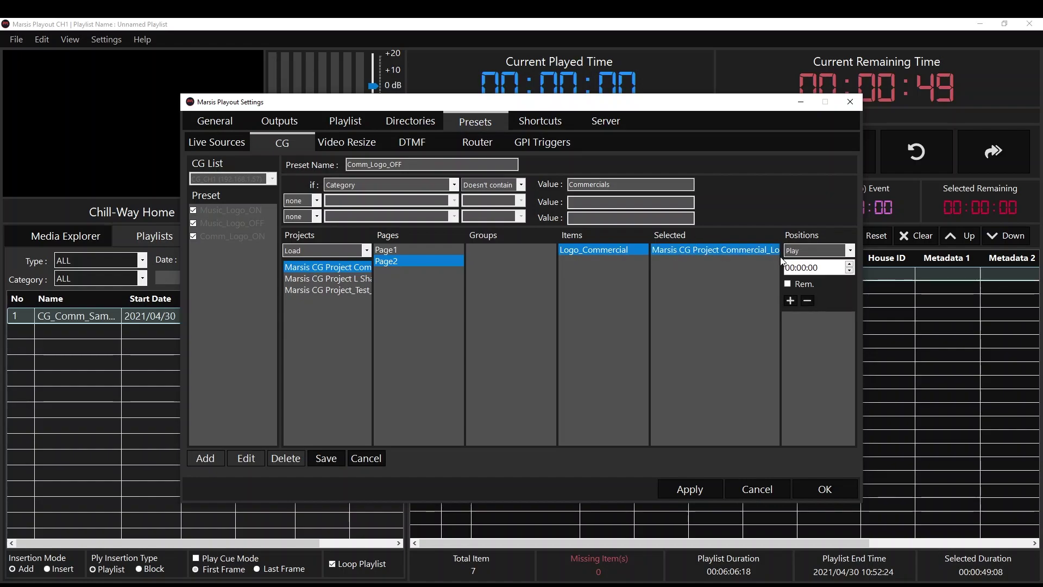
click(821, 250)
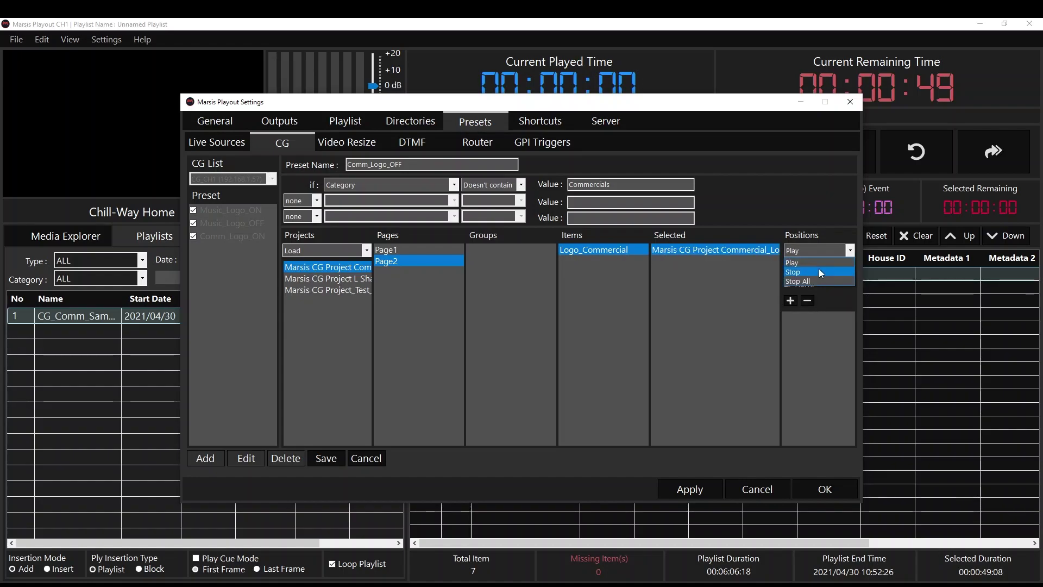
click(819, 270)
click(790, 300)
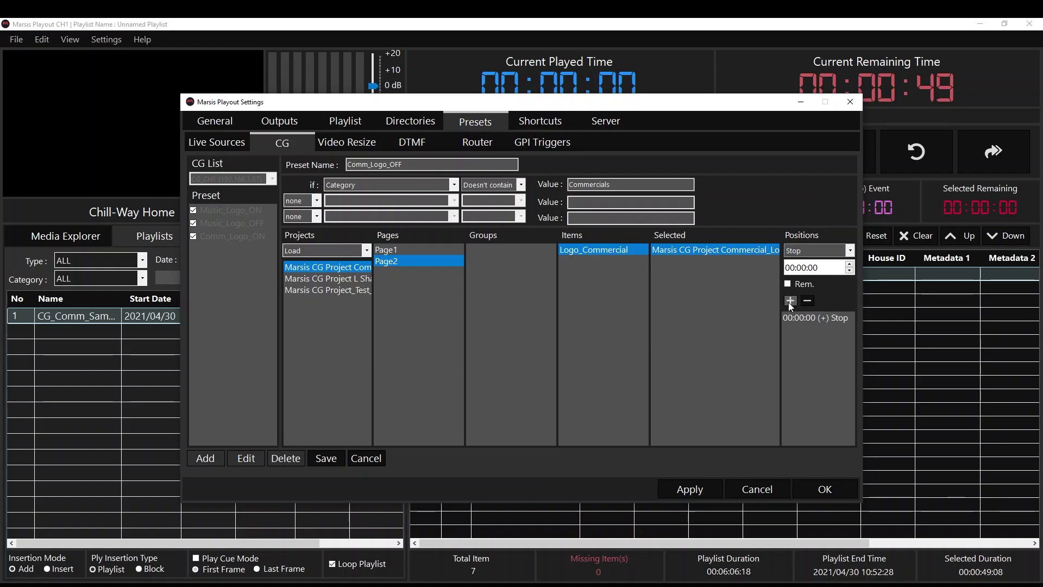
click(326, 458)
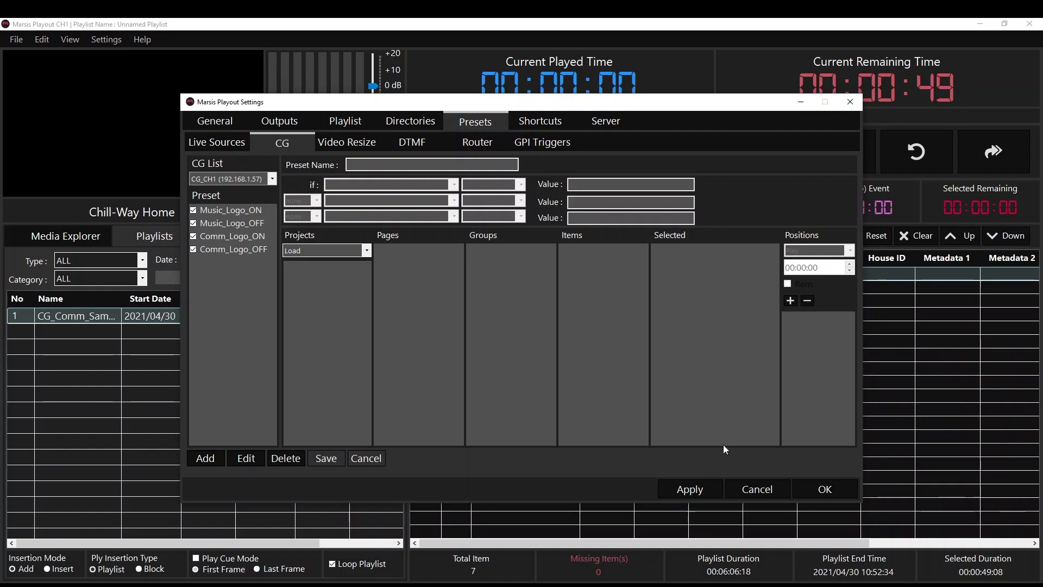
- Apply the four CG presets with OK and return to the seven-item playlist
click(824, 489)
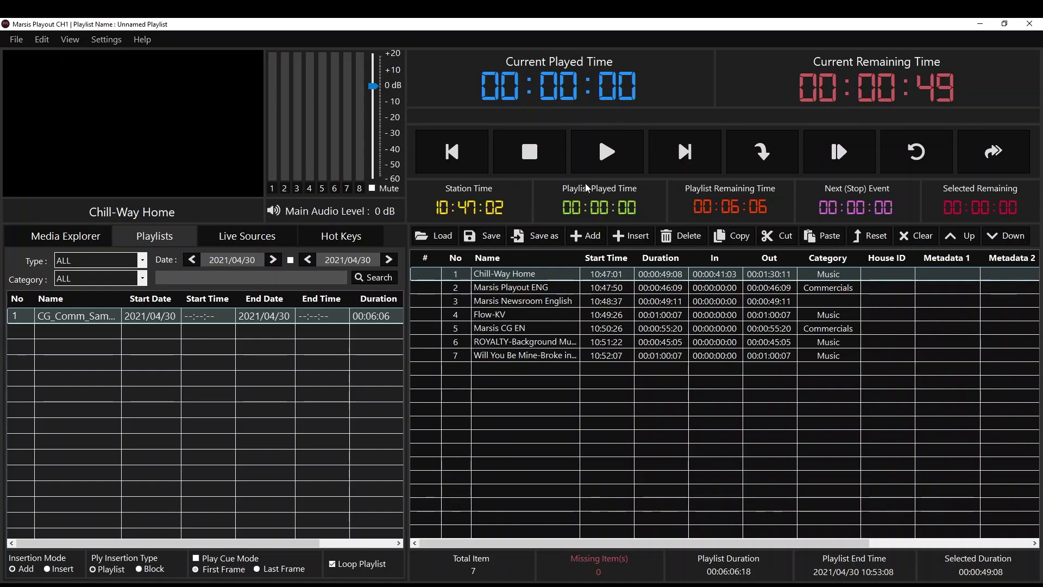
- Start playlist playback so Chill-Way Home airs with the logo
click(605, 153)
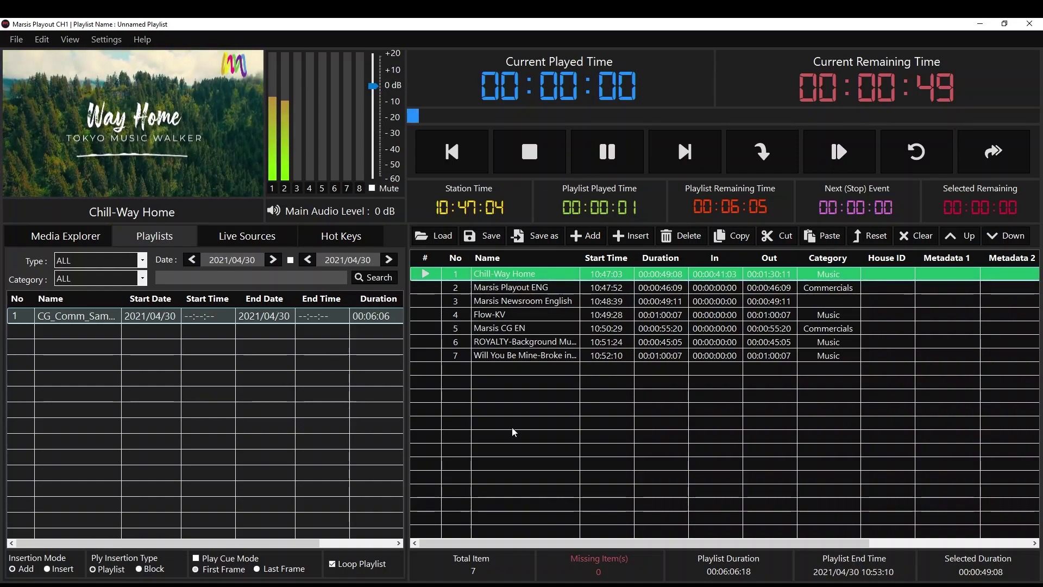